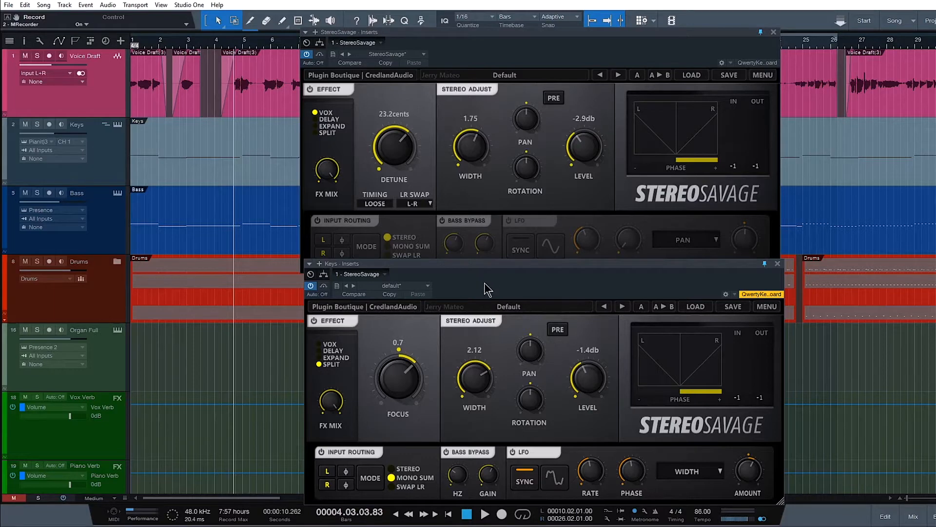
Step: Bring the vocal StereoSavage window forward, start playback and lower the Voice Draft track's volume to -15.5 dB
{"action": "left_click", "coordinate": [310, 60]}
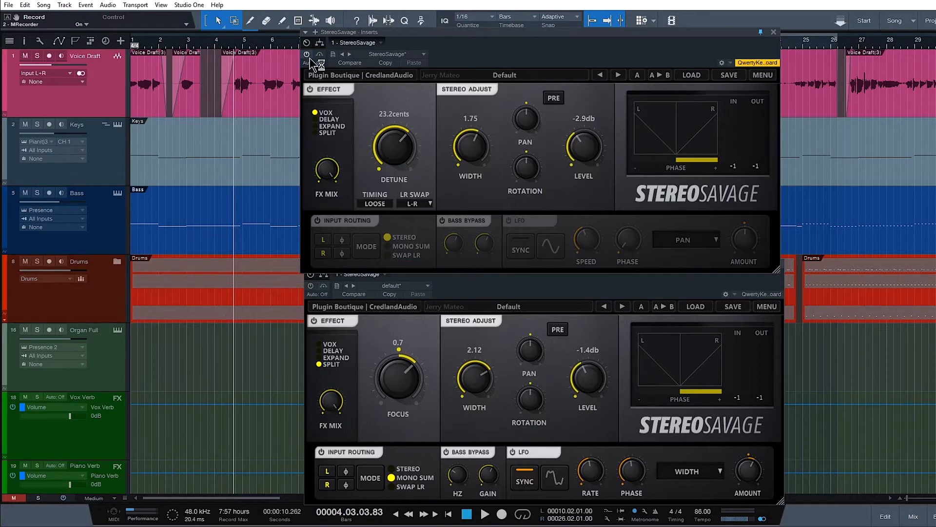
{"action": "key", "text": "space"}
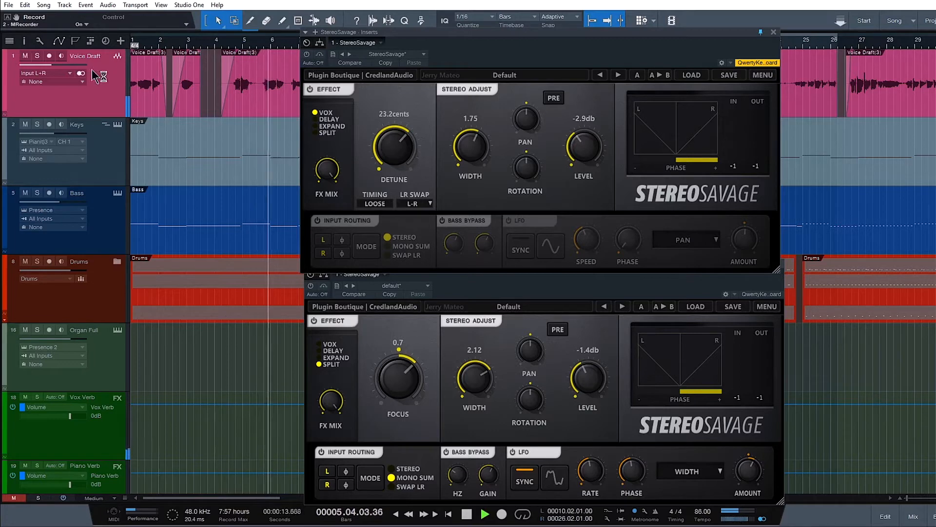
{"action": "mouse_move", "coordinate": [52, 64]}
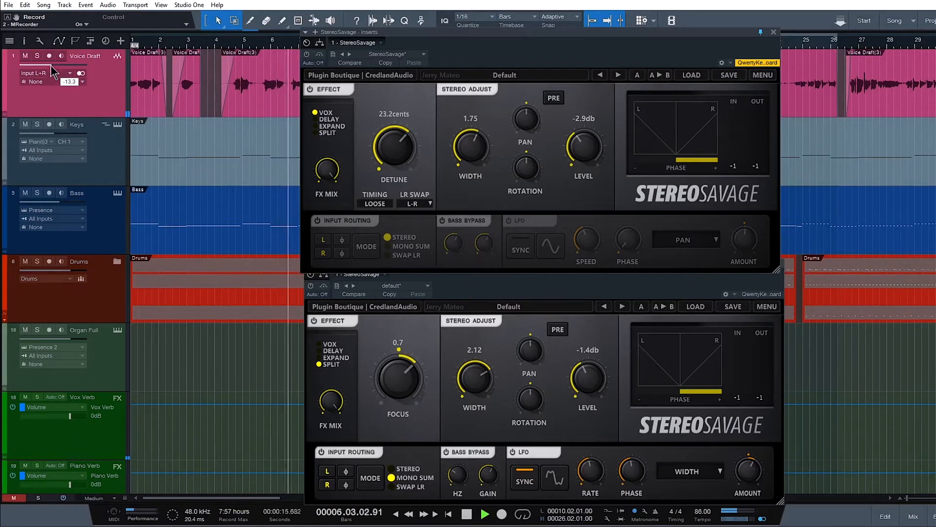
{"action": "left_click_drag", "start_coordinate": [51, 65], "coordinate": [50, 65]}
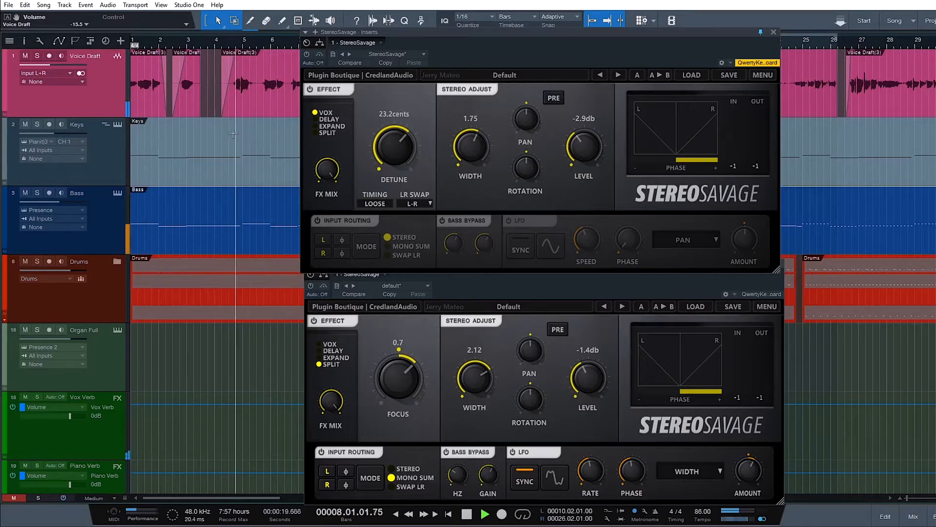
Step: Mute the Voice Draft channel's Vox Verb send and return to the arrangement's track list
{"action": "key", "text": "F3"}
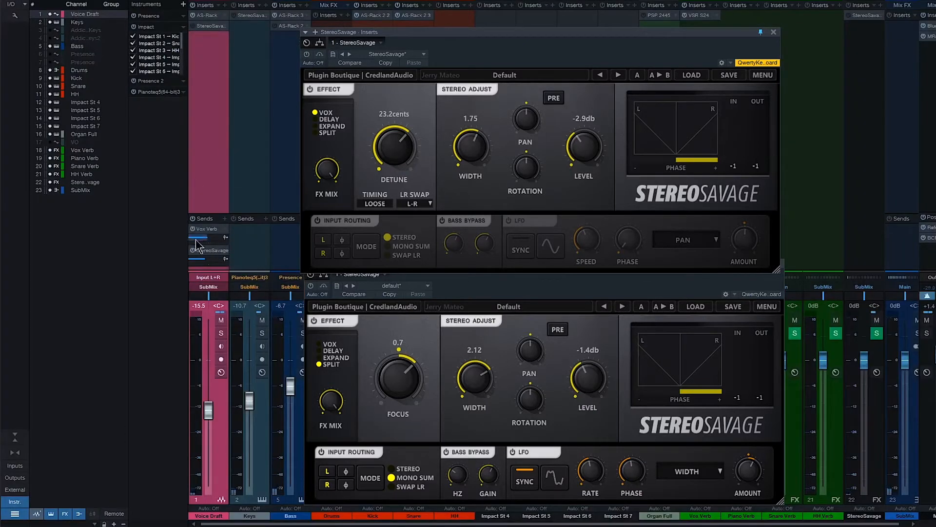
{"action": "key", "text": "F3"}
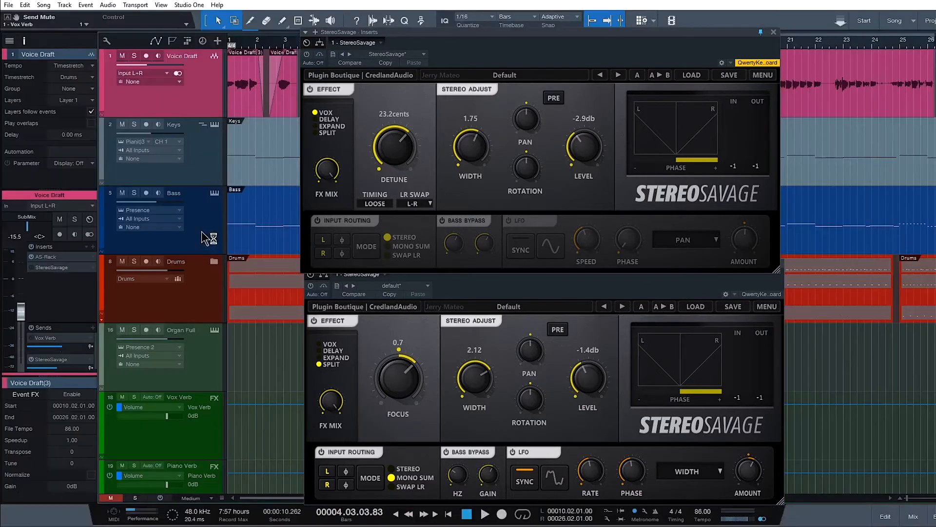
{"action": "scroll", "coordinate": [253, 173], "scroll_direction": "up", "scroll_amount": 2}
{"action": "scroll", "coordinate": [254, 172], "scroll_direction": "down", "scroll_amount": 1}
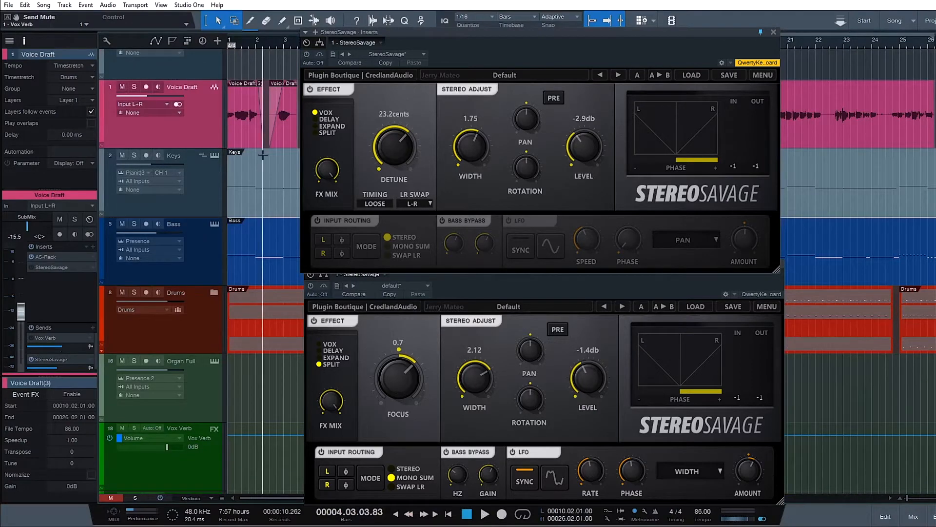
Step: Listen briefly to the vocal and switch the Voice Draft track's input from stereo to mono
{"action": "key", "text": "space"}
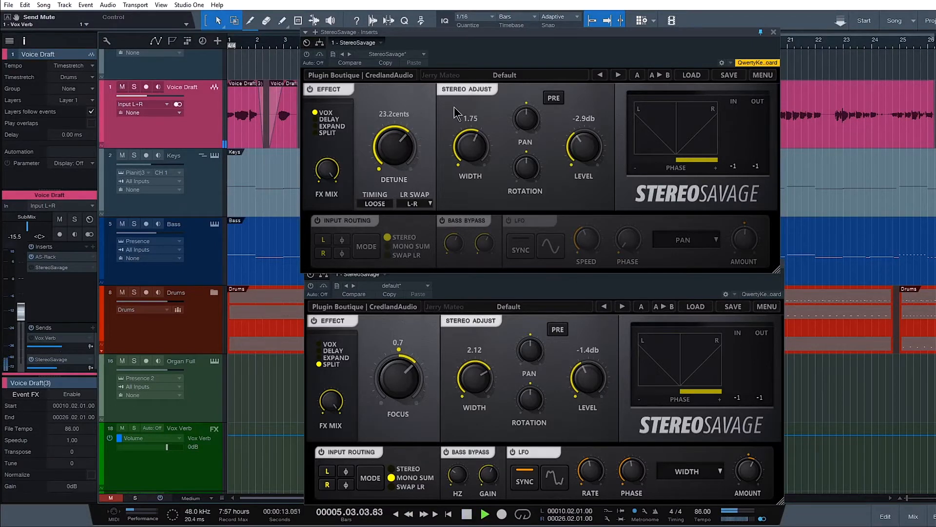
{"action": "key", "text": "space"}
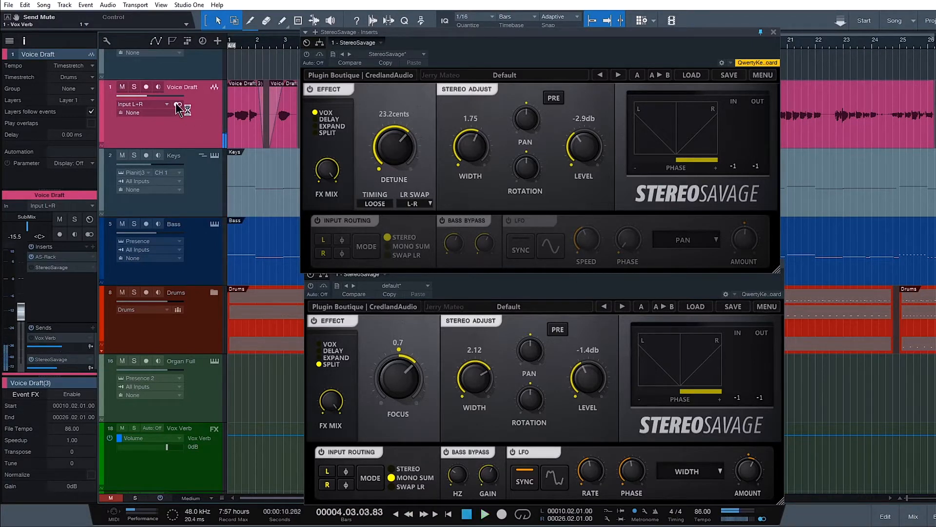
{"action": "left_click", "coordinate": [178, 104]}
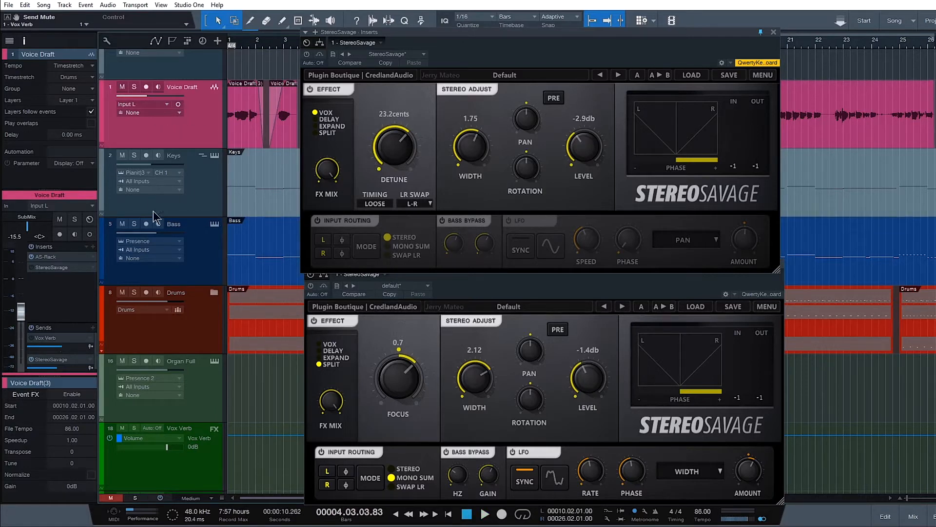
Step: Solo the Keys track and move its StereoSavage window up over the vocal one
{"action": "left_click", "coordinate": [134, 156]}
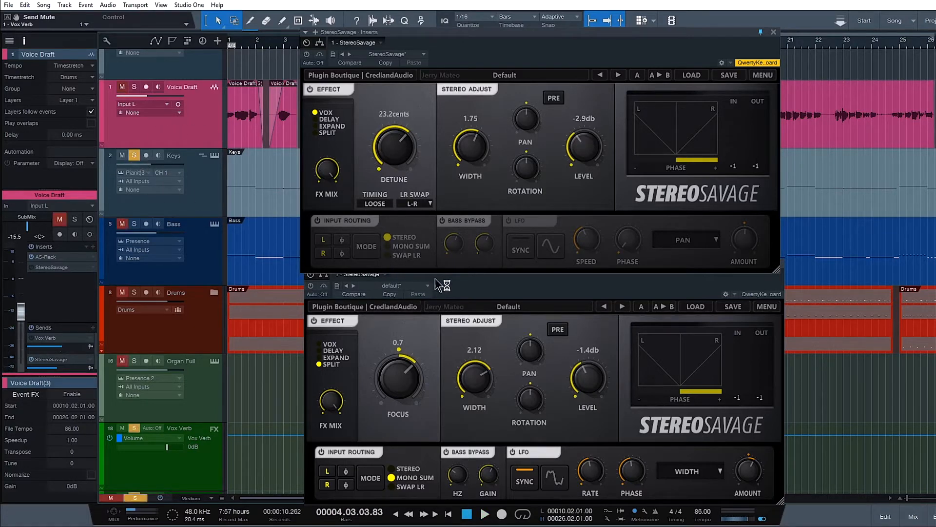
{"action": "left_click", "coordinate": [465, 285]}
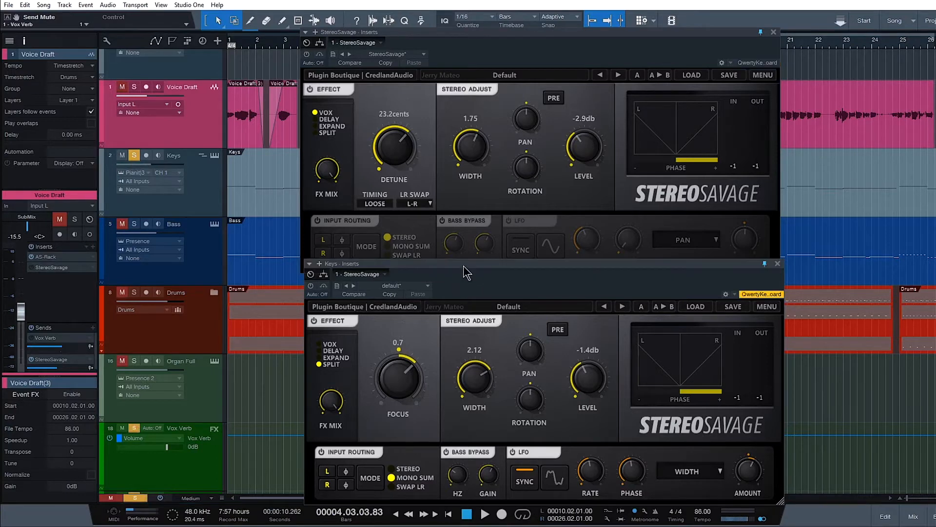
{"action": "left_click_drag", "start_coordinate": [463, 265], "coordinate": [470, 184]}
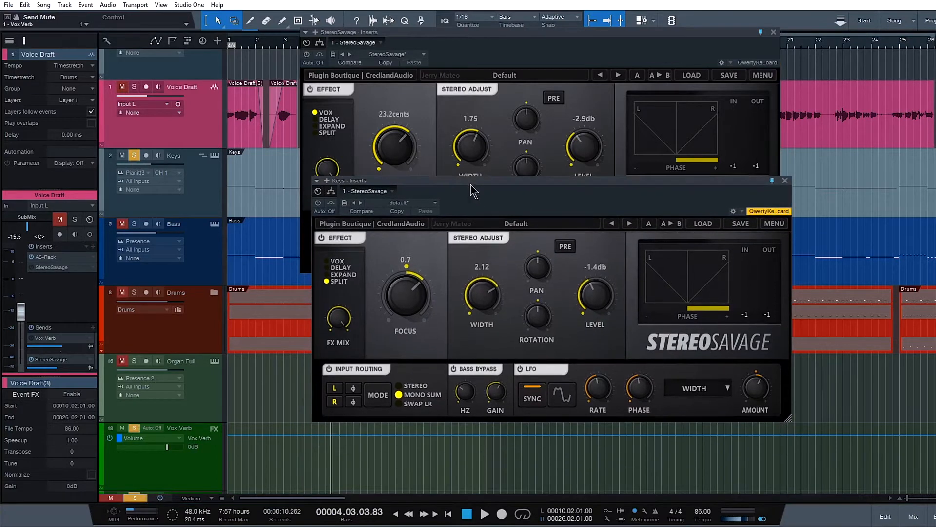
Step: Activate the Keys StereoSavage at its default settings, enable its Effect section and raise Width to 1.38
{"action": "left_click", "coordinate": [318, 203]}
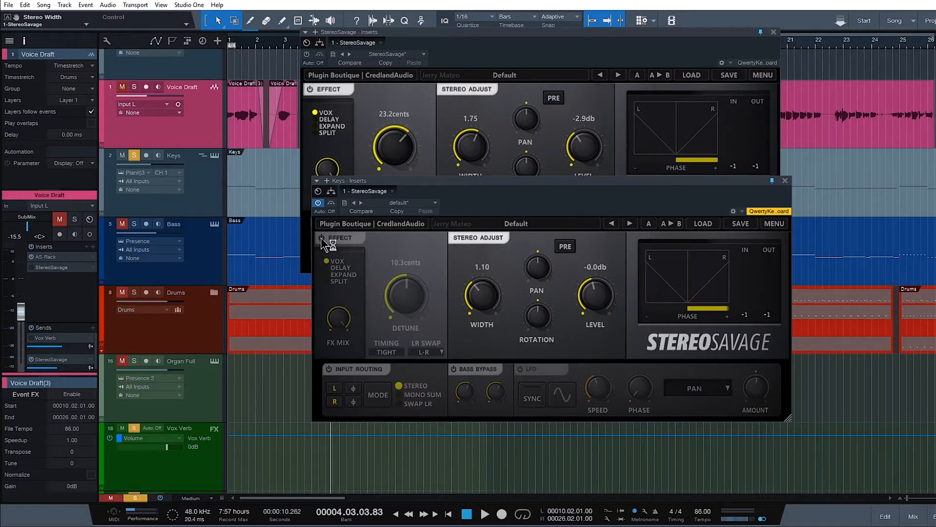
{"action": "left_click", "coordinate": [321, 238]}
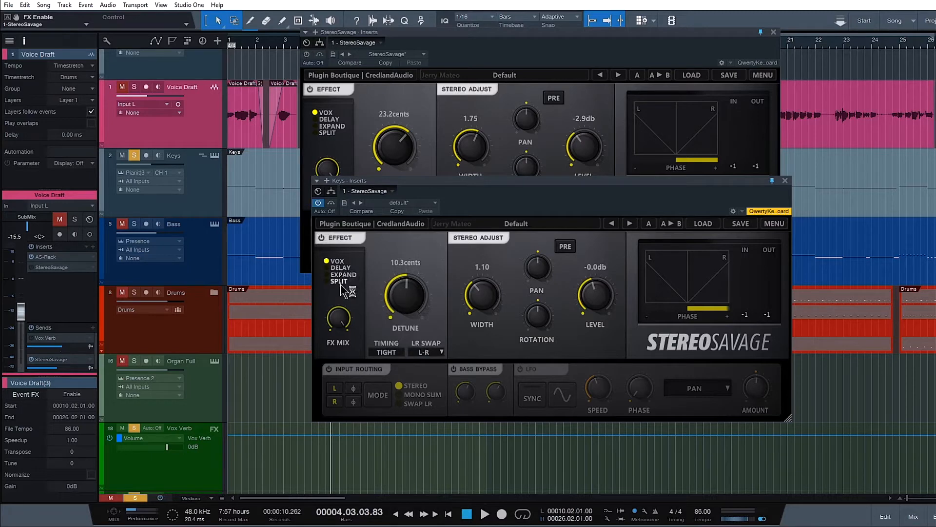
{"action": "left_click_drag", "start_coordinate": [476, 299], "coordinate": [482, 285]}
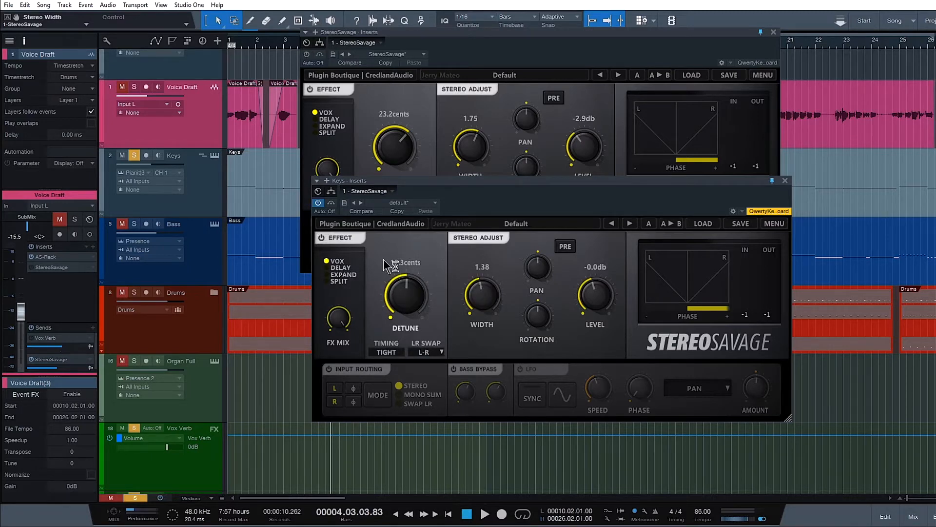
Step: Play the keys and try out StereoSavage's Vox, Delay and Expand effects with different main knob amounts
{"action": "key", "text": "space"}
{"action": "left_click_drag", "start_coordinate": [407, 299], "coordinate": [406, 247]}
{"action": "left_click", "coordinate": [337, 269]}
{"action": "left_click_drag", "start_coordinate": [407, 294], "coordinate": [411, 398]}
{"action": "left_click", "coordinate": [342, 274]}
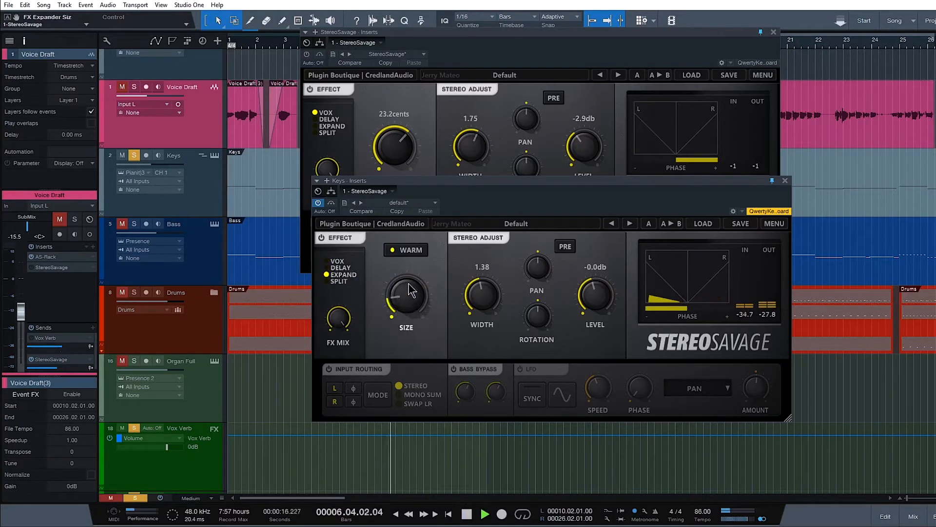
Step: Use the Split effect on the keys with Focus at 0.6 and Width at 1.52, and stop playback
{"action": "left_click", "coordinate": [338, 282]}
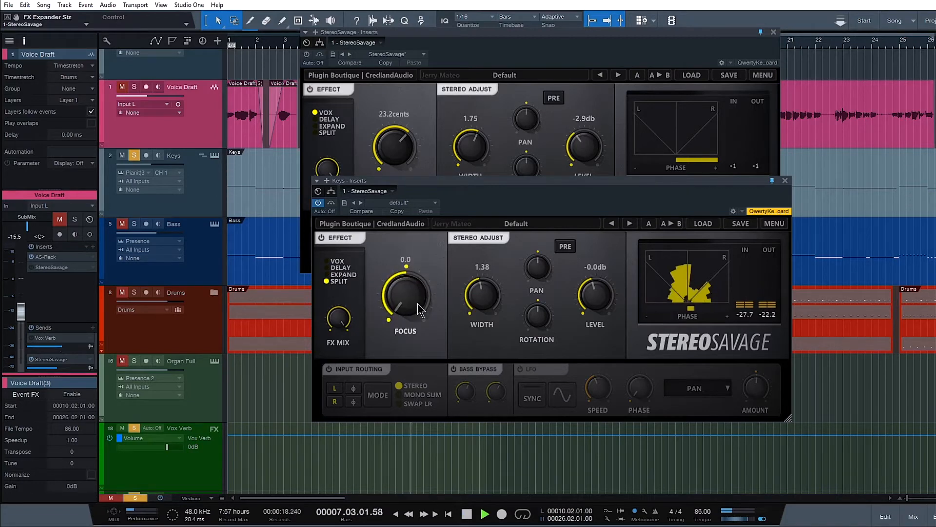
{"action": "left_click_drag", "start_coordinate": [433, 223], "coordinate": [441, 217]}
{"action": "left_click_drag", "start_coordinate": [479, 296], "coordinate": [477, 285]}
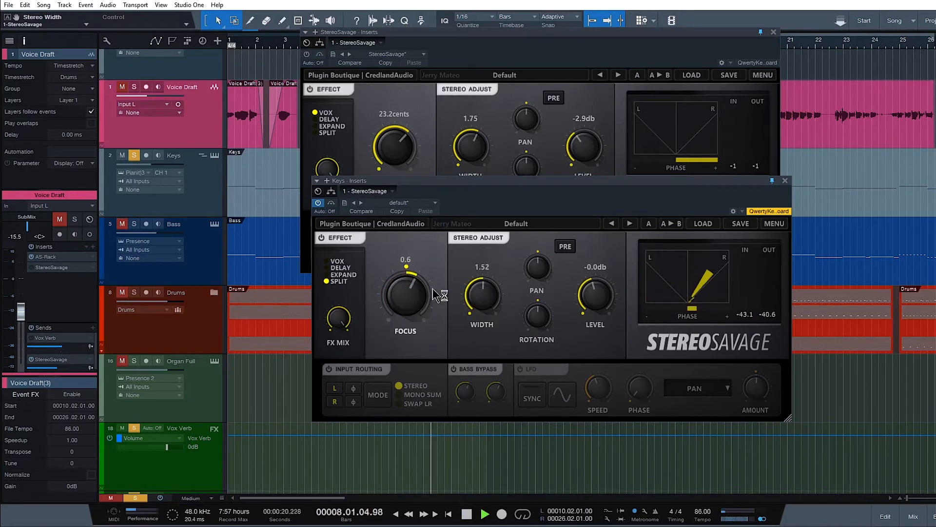
{"action": "left_click_drag", "start_coordinate": [404, 293], "coordinate": [405, 291]}
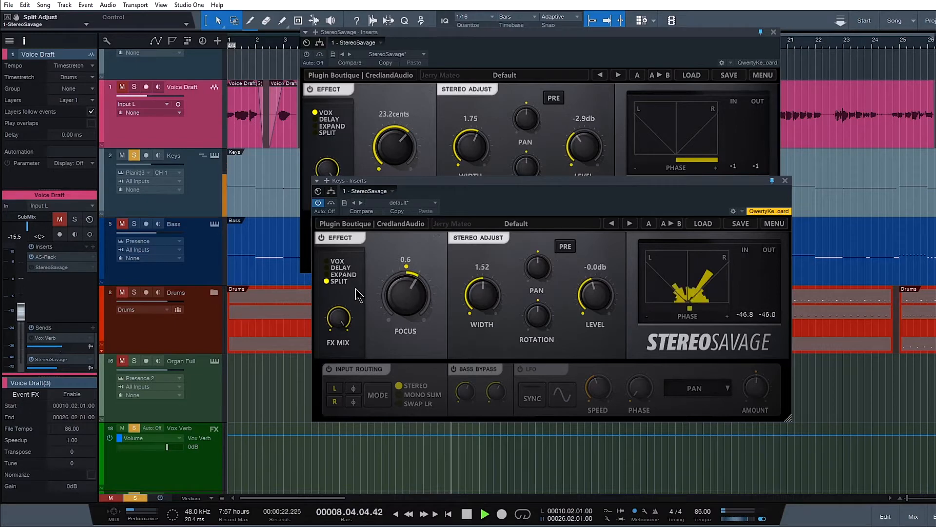
{"action": "key", "text": "space"}
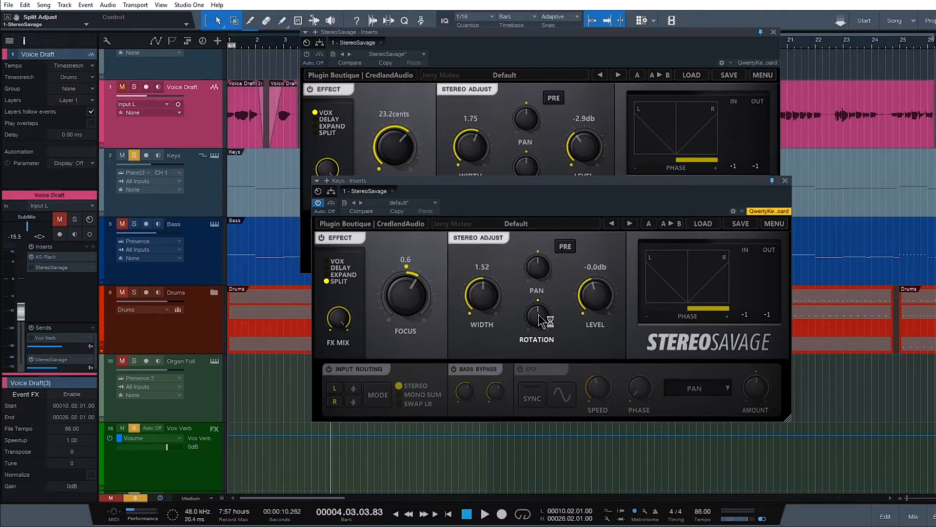
Step: Turn the keys' Rotation slightly counter-clockwise during playback, and enable Input Routing in Mono Sum mode
{"action": "key", "text": "space"}
{"action": "mouse_move", "coordinate": [539, 314]}
{"action": "left_mouse_down"}
{"action": "mouse_move", "coordinate": [539, 408]}
{"action": "mouse_move", "coordinate": [554, 214]}
{"action": "mouse_move", "coordinate": [536, 321]}
{"action": "mouse_move", "coordinate": [554, 481]}
{"action": "mouse_move", "coordinate": [543, 324]}
{"action": "left_mouse_up"}
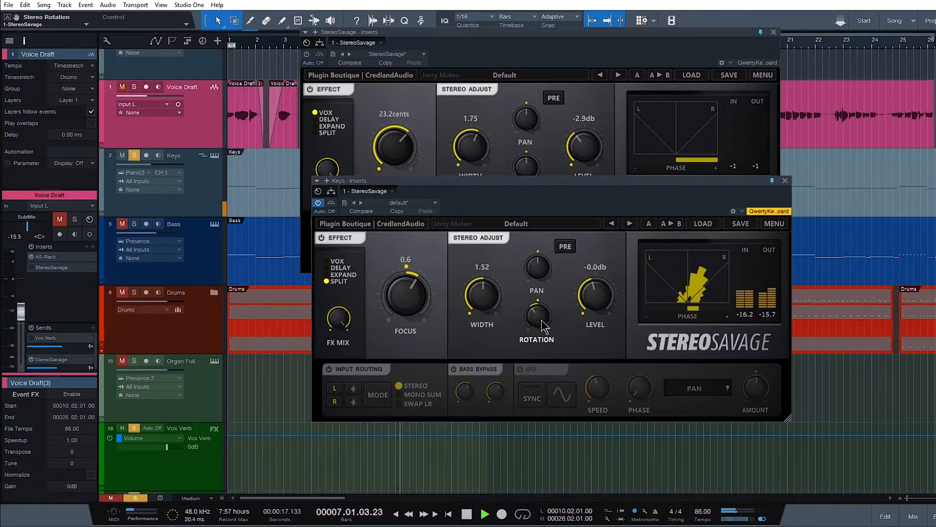
{"action": "key", "text": "space"}
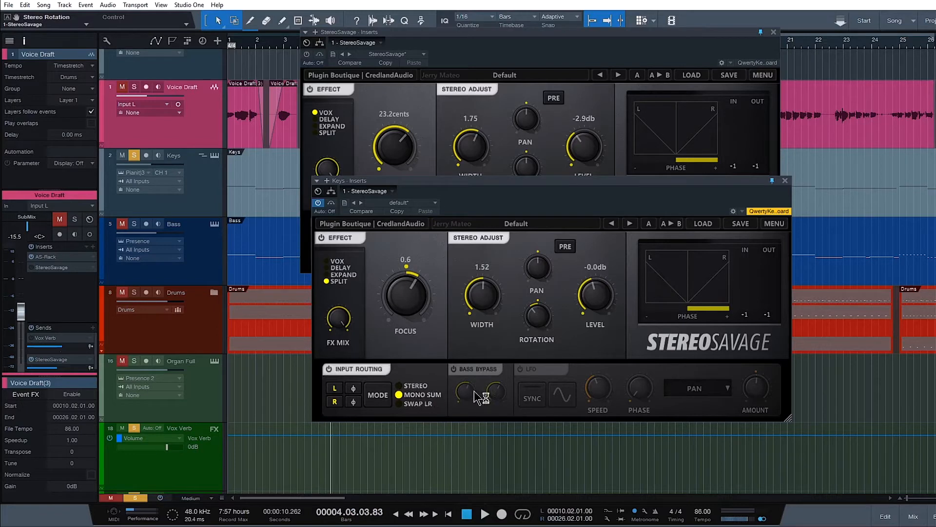
Step: Enable Bass Bypass on the Keys StereoSavage and adjust its cutoff frequency
{"action": "left_click", "coordinate": [462, 371]}
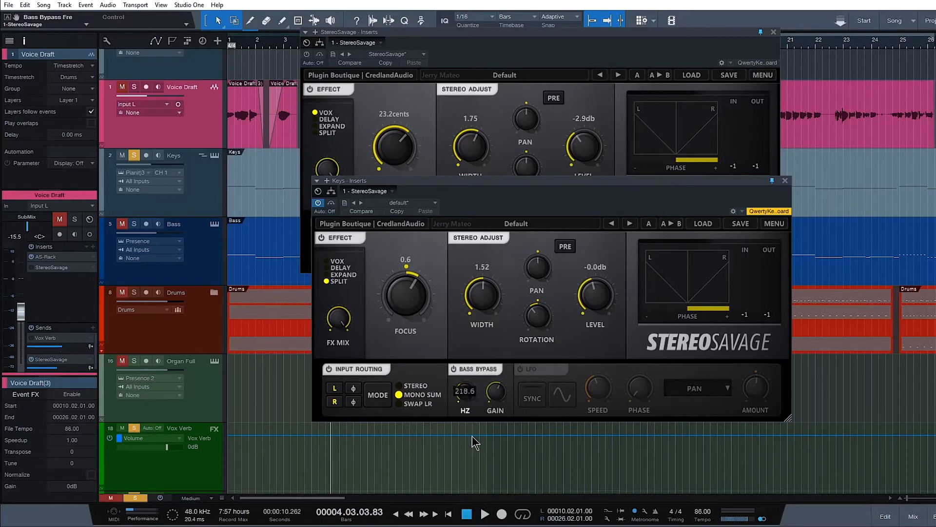
{"action": "left_click_drag", "start_coordinate": [473, 448], "coordinate": [473, 445]}
{"action": "left_click_drag", "start_coordinate": [472, 399], "coordinate": [471, 410]}
Step: Enable the LFO with tempo sync, choose a different waveform and adjust its Rate, with Phase at 0.3
{"action": "left_click", "coordinate": [519, 369]}
{"action": "left_click", "coordinate": [532, 398]}
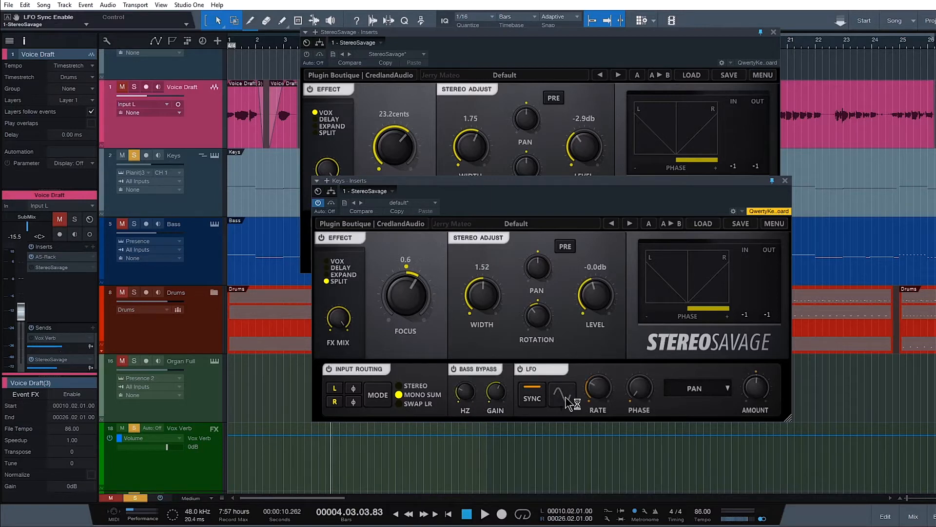
{"action": "left_click", "coordinate": [564, 395]}
{"action": "left_click", "coordinate": [563, 476]}
{"action": "left_click_drag", "start_coordinate": [604, 392], "coordinate": [649, 362]}
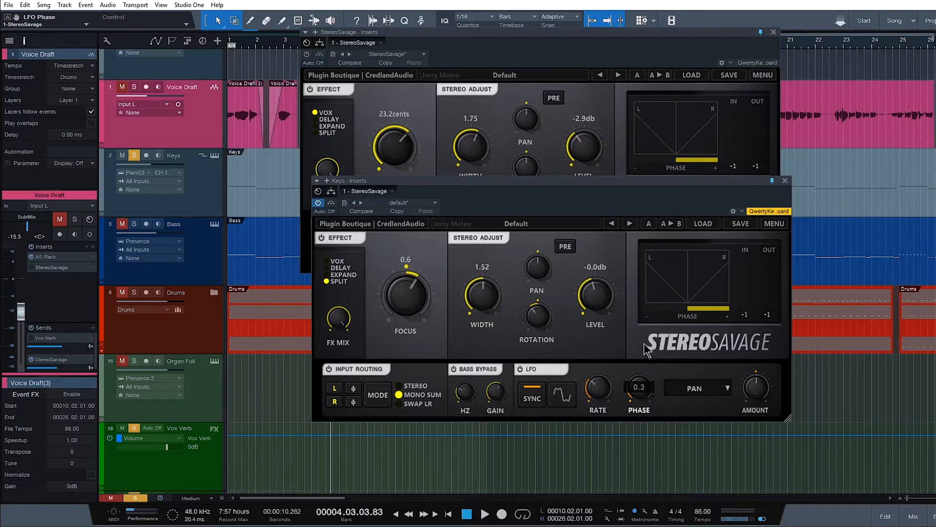
Step: Route the LFO to Rotation, set its Amount slightly above centre while playing the keys, and compare against the bypassed sound
{"action": "left_click", "coordinate": [716, 387]}
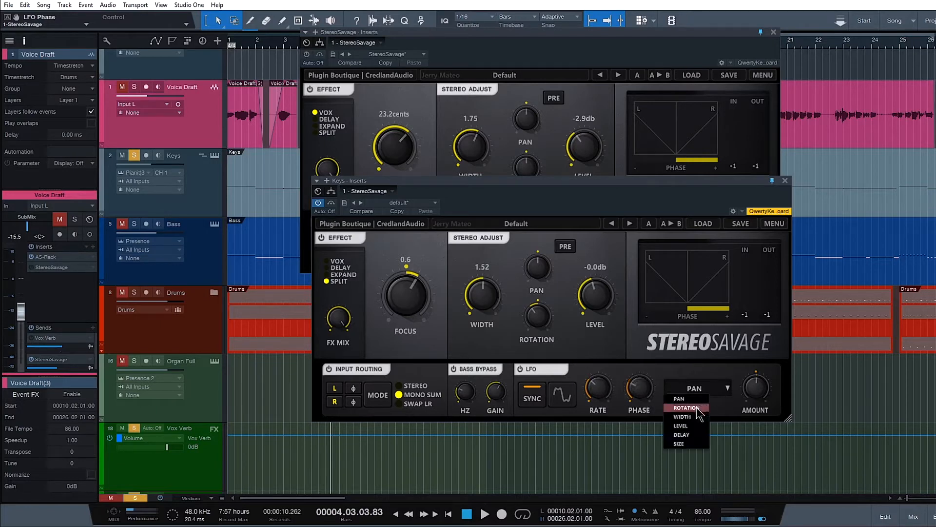
{"action": "left_click", "coordinate": [696, 412]}
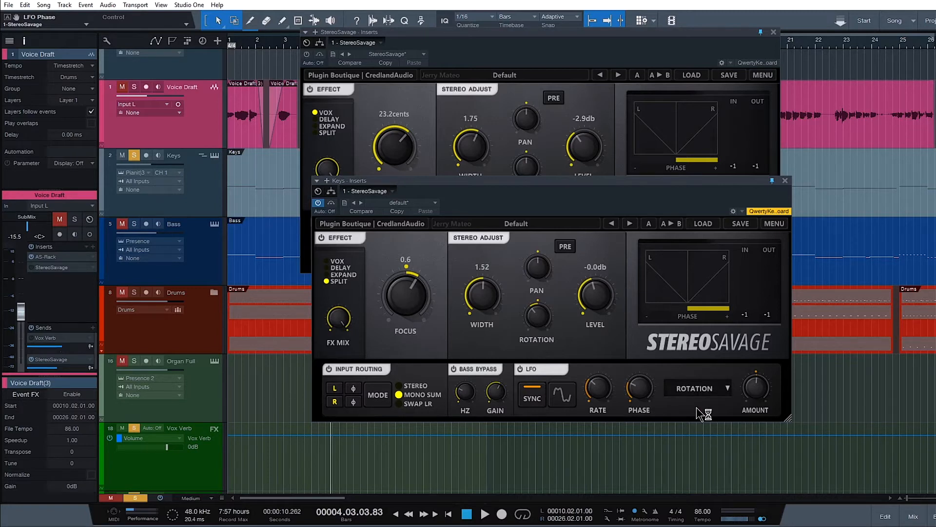
{"action": "left_click_drag", "start_coordinate": [754, 388], "coordinate": [744, 347]}
{"action": "key", "text": "space"}
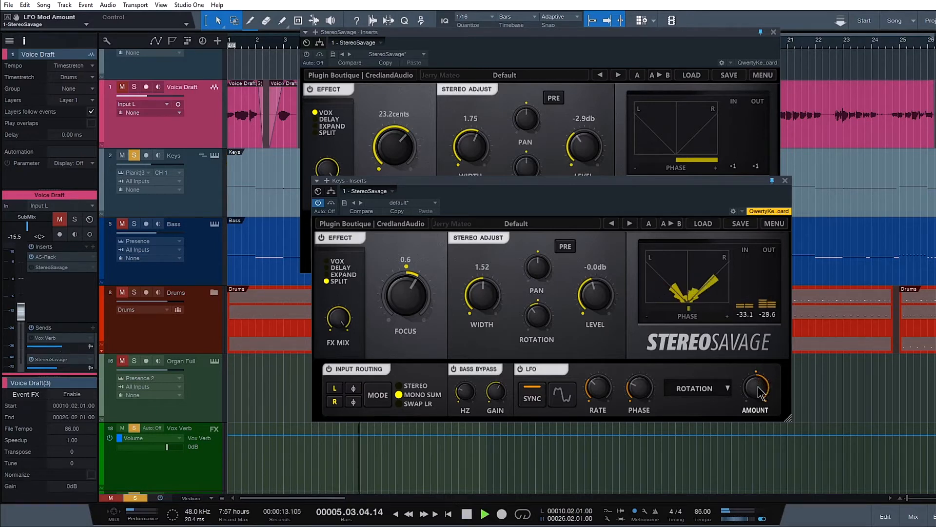
{"action": "left_click_drag", "start_coordinate": [759, 388], "coordinate": [765, 463]}
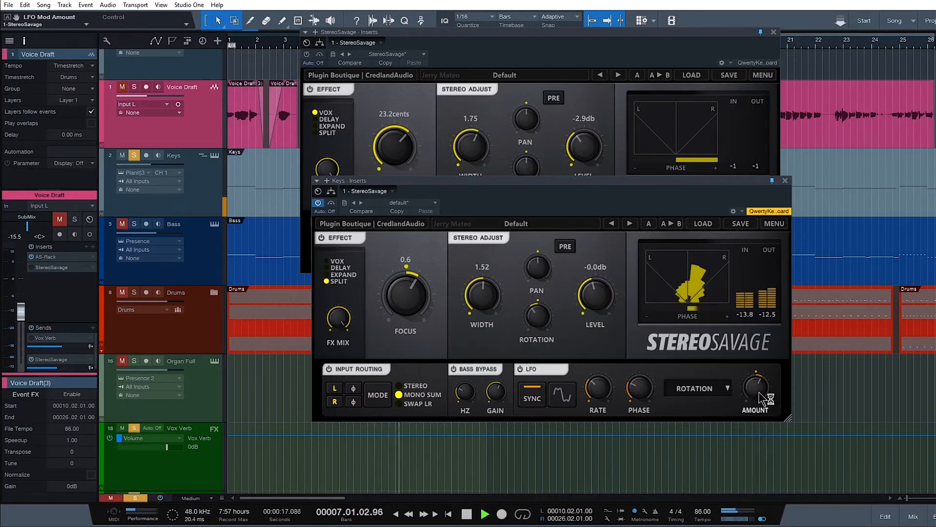
{"action": "left_click", "coordinate": [317, 203]}
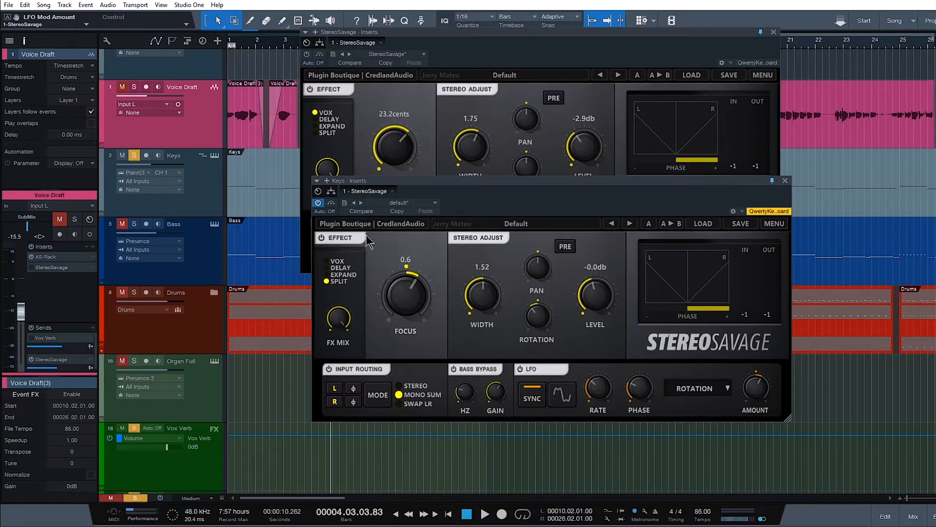
Step: Move the Keys plugin window out of the way, solo Voice Draft instead of Keys, and reposition the vocal StereoSavage window
{"action": "left_click_drag", "start_coordinate": [672, 183], "coordinate": [665, 261]}
{"action": "left_click", "coordinate": [133, 155]}
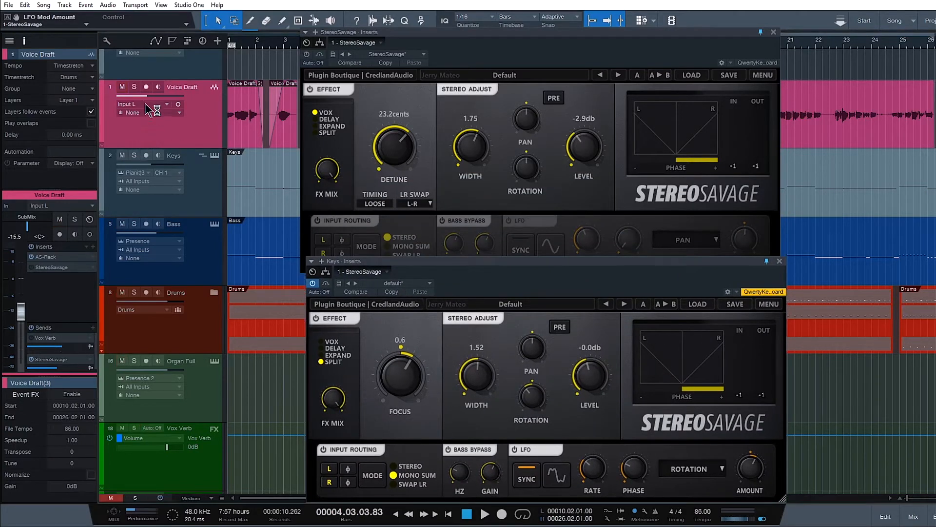
{"action": "left_click", "coordinate": [134, 88]}
{"action": "left_click_drag", "start_coordinate": [484, 34], "coordinate": [478, 148]}
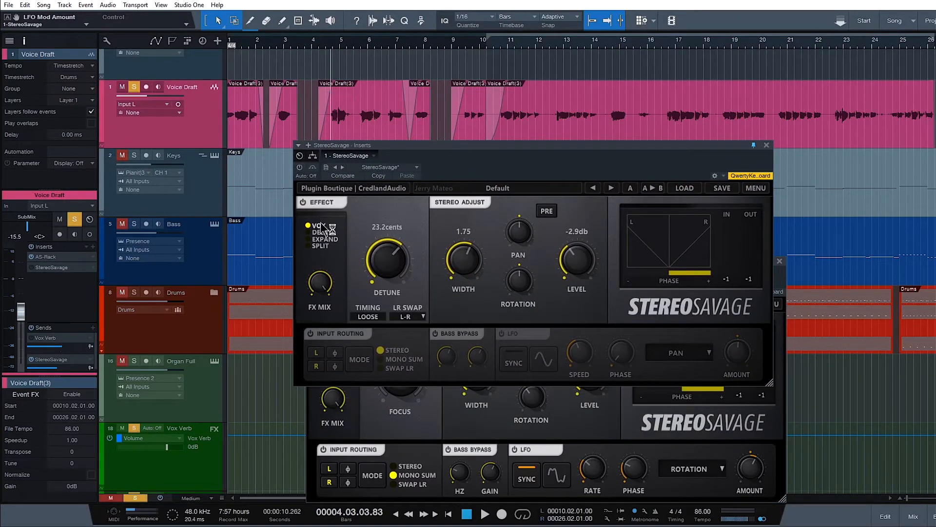
Step: Reset the vocal StereoSavage to its Default preset and activate the plugin with the vocal playing
{"action": "left_click", "coordinate": [611, 188]}
{"action": "left_click", "coordinate": [592, 188]}
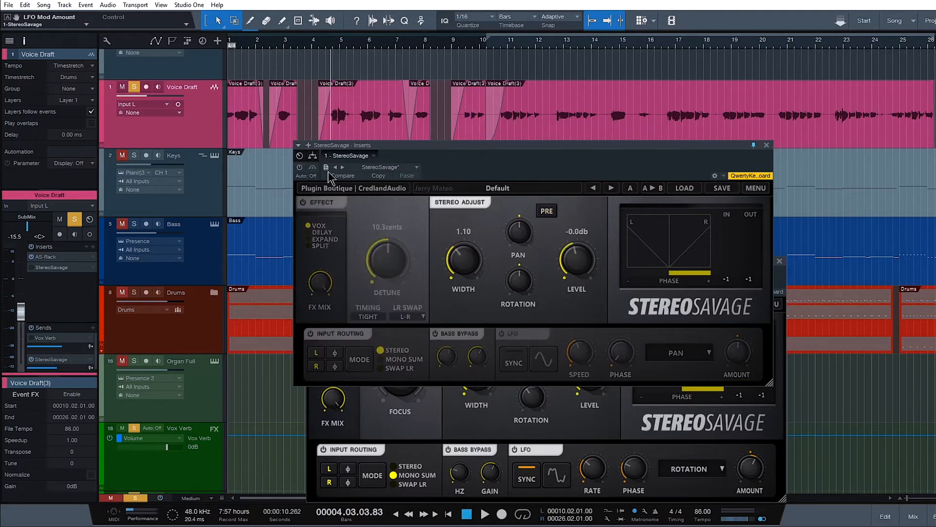
{"action": "left_click", "coordinate": [300, 168]}
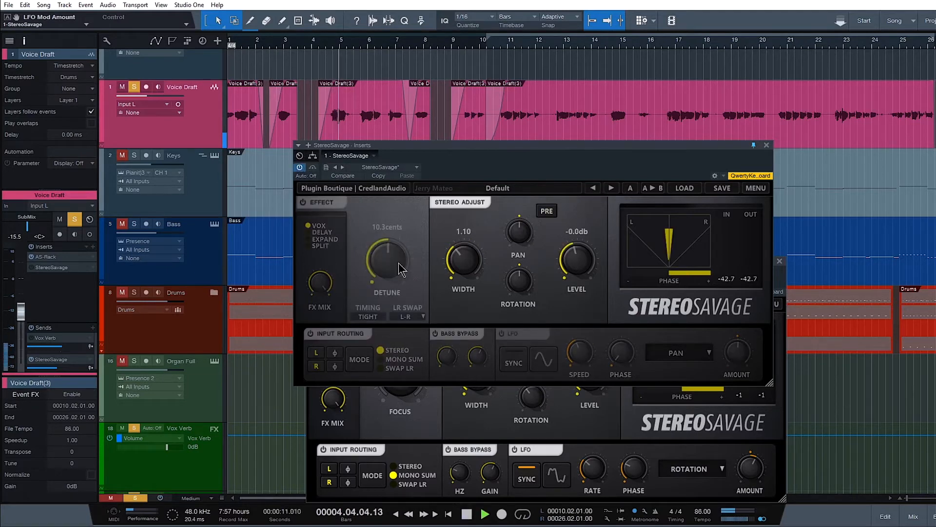
Step: Enable the Vox effect on the vocal, set Detune to 17.5 cents and Width to 1.63 while listening
{"action": "left_click", "coordinate": [314, 204]}
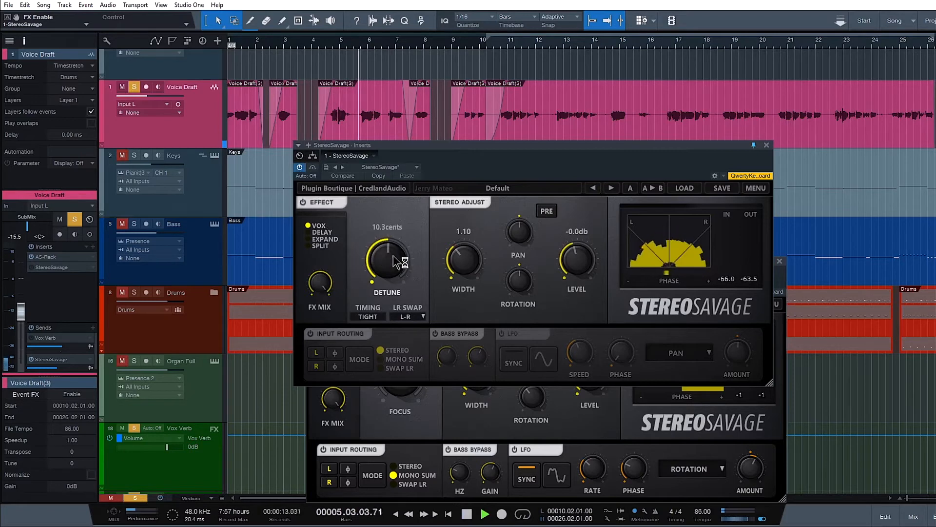
{"action": "left_click_drag", "start_coordinate": [391, 258], "coordinate": [394, 240]}
{"action": "left_click_drag", "start_coordinate": [451, 263], "coordinate": [471, 233]}
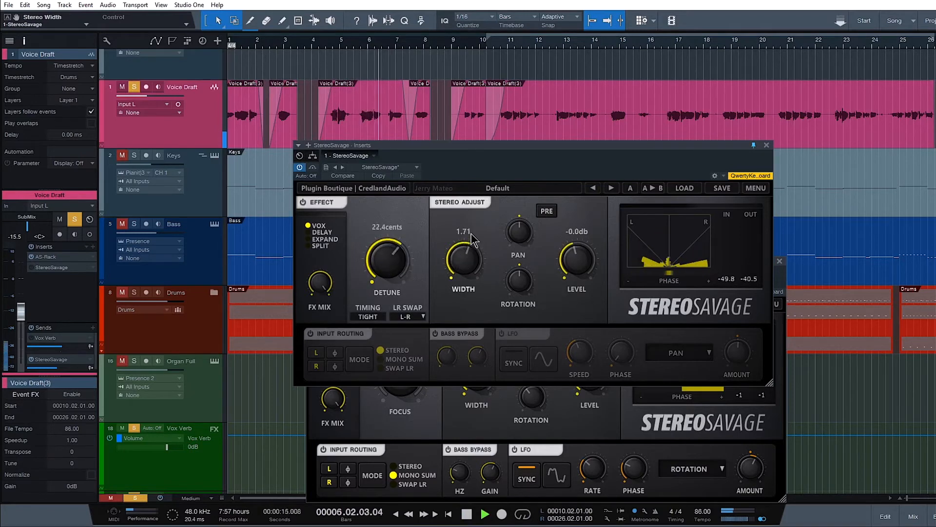
{"action": "left_click_drag", "start_coordinate": [399, 266], "coordinate": [391, 269]}
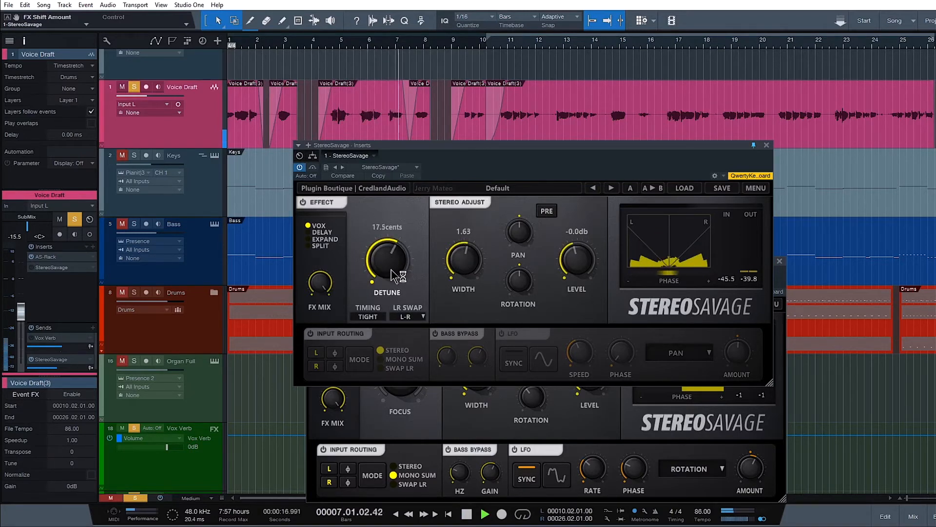
{"action": "key", "text": "space"}
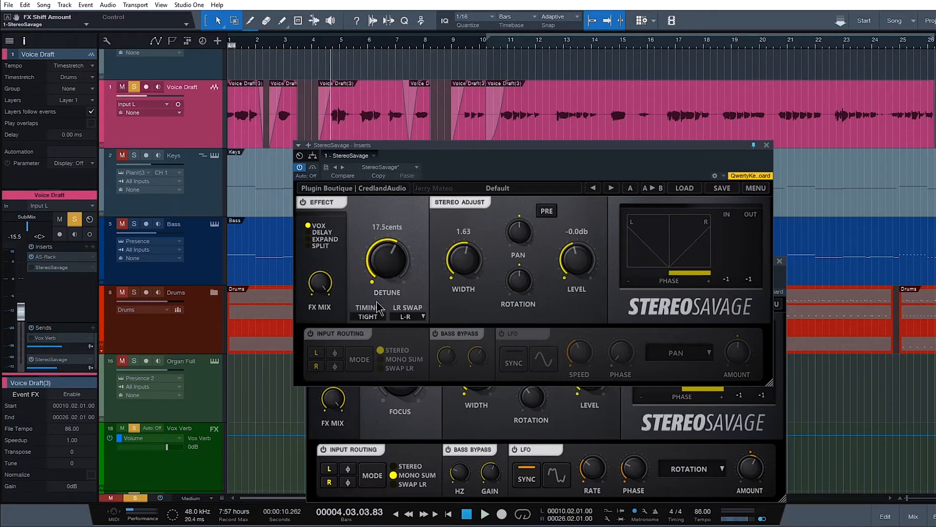
Step: Change the Vox effect's Timing to Loose and audition it, and enable Input Routing in Mono Sum mode
{"action": "left_click_drag", "start_coordinate": [368, 317], "coordinate": [368, 314]}
{"action": "key", "text": "space"}
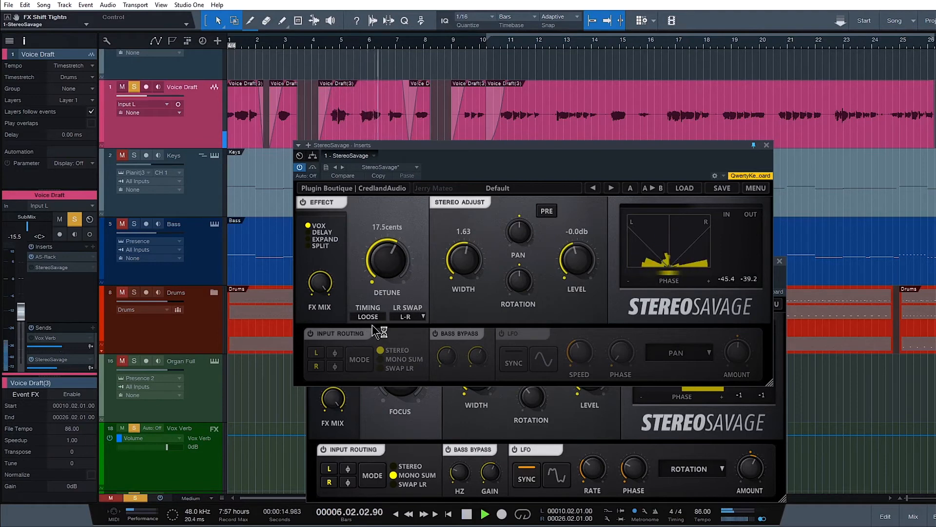
{"action": "key", "text": "space"}
{"action": "left_click", "coordinate": [360, 335]}
{"action": "left_click", "coordinate": [361, 361]}
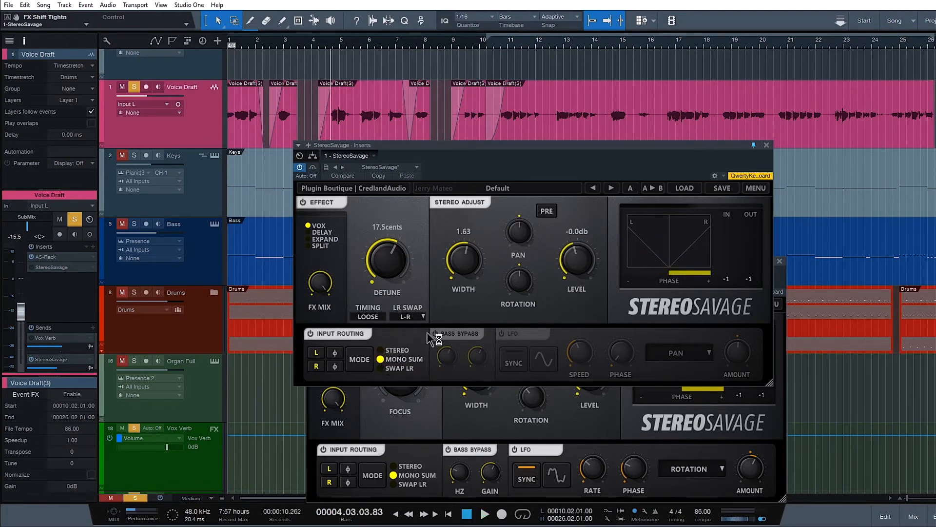
Step: Enable the vocal plugin's LFO with tempo sync, choose a different waveform and set Phase to 0.2
{"action": "left_click", "coordinate": [502, 333]}
{"action": "left_click", "coordinate": [513, 362]}
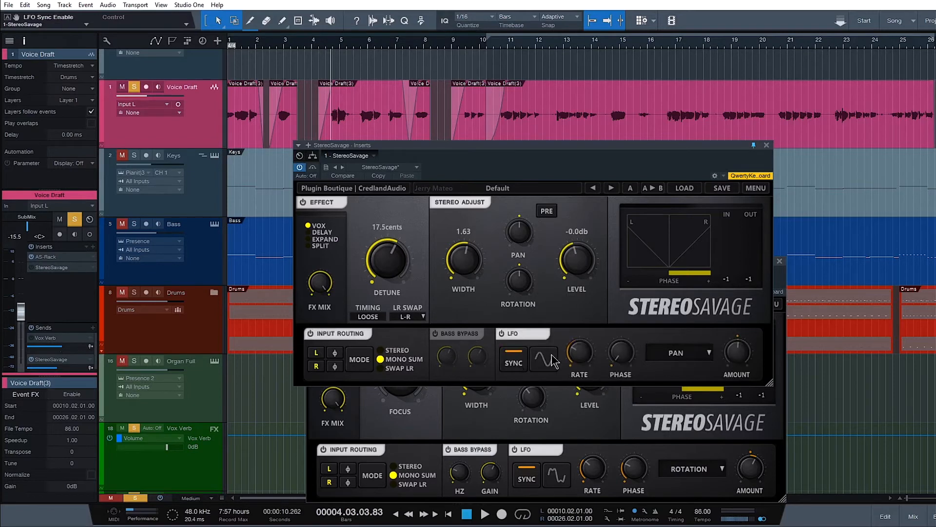
{"action": "left_click", "coordinate": [542, 358]}
{"action": "left_click", "coordinate": [540, 443]}
{"action": "mouse_move", "coordinate": [622, 355]}
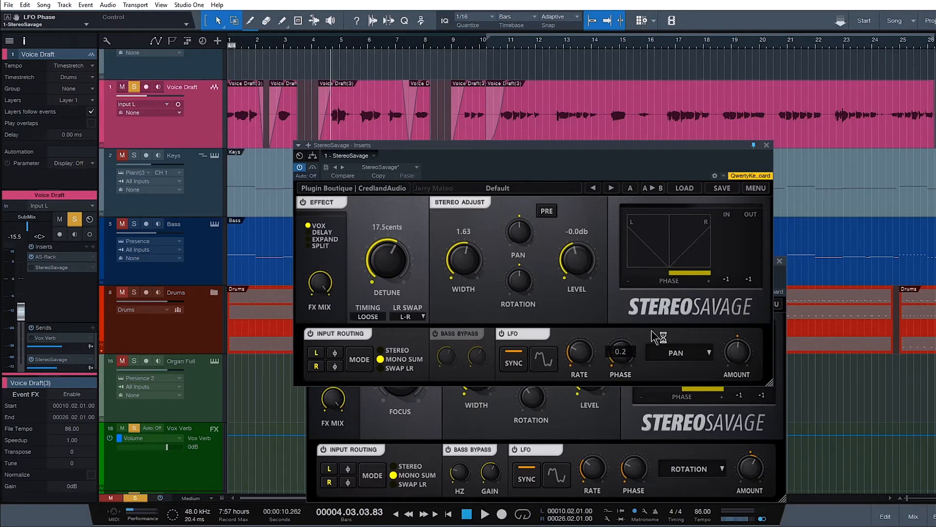
Step: Route the LFO to Rotation, set its Amount slightly above centre and audition the vocal
{"action": "left_click", "coordinate": [683, 352]}
{"action": "left_click", "coordinate": [697, 377]}
{"action": "mouse_move", "coordinate": [735, 355]}
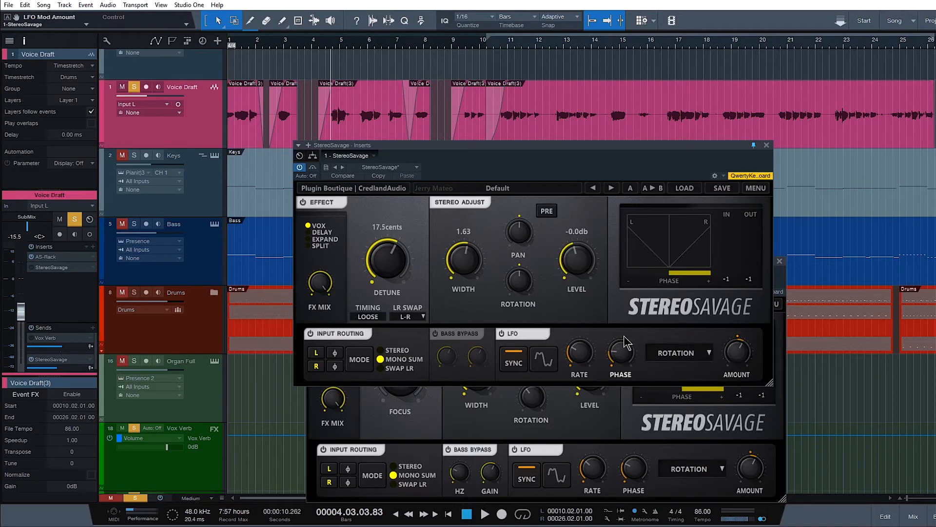
{"action": "key", "text": "space"}
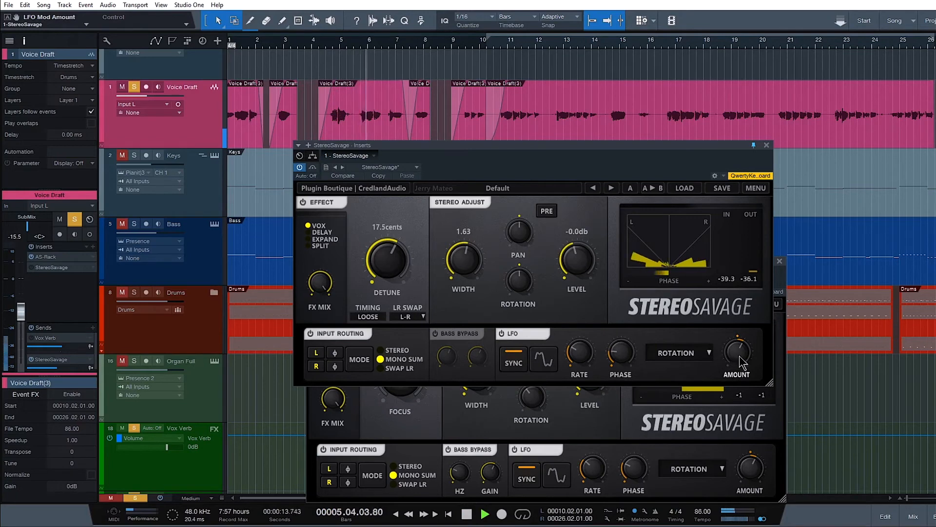
{"action": "key", "text": "space"}
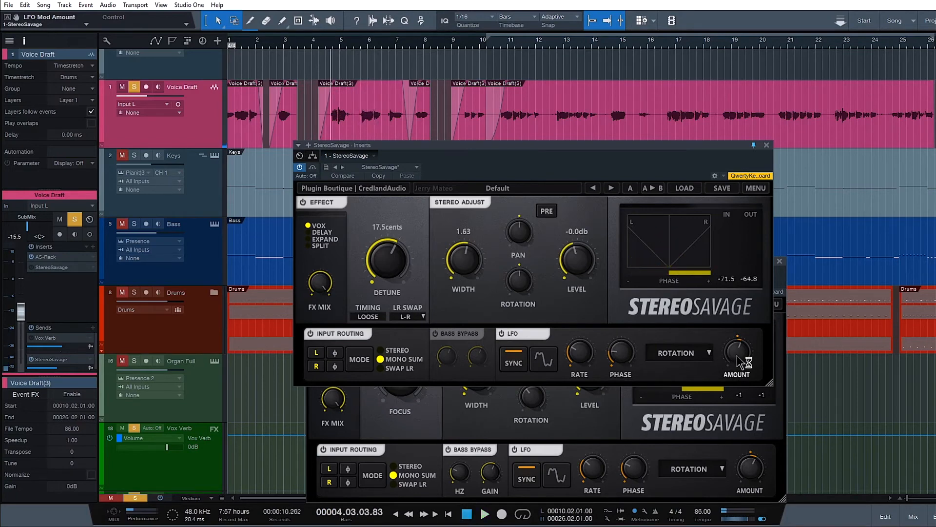
{"action": "key", "text": "space"}
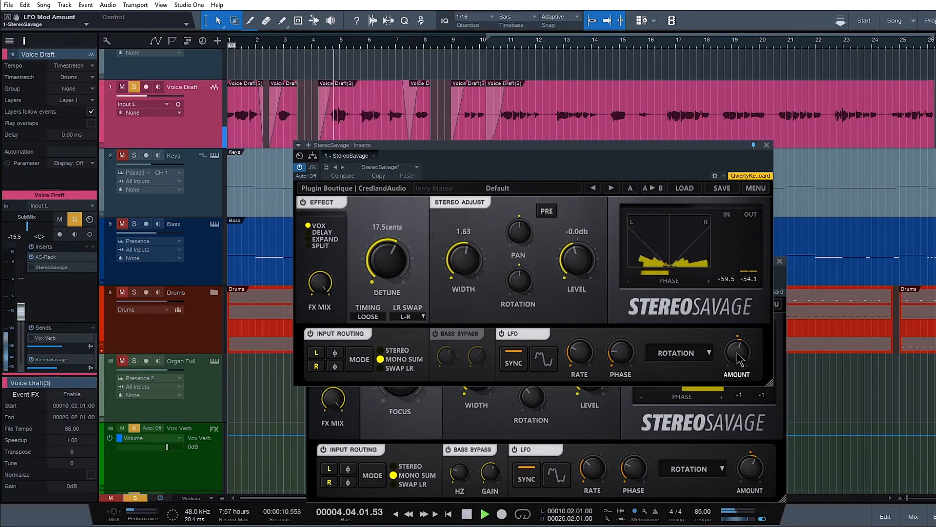
Step: Lower the LFO Phase, adjust its Rate and audition the moving vocal again
{"action": "left_click_drag", "start_coordinate": [625, 359], "coordinate": [624, 385]}
{"action": "key", "text": "space"}
{"action": "mouse_move", "coordinate": [581, 360]}
{"action": "left_mouse_down"}
{"action": "mouse_move", "coordinate": [588, 378]}
{"action": "mouse_move", "coordinate": [580, 362]}
{"action": "left_mouse_up"}
{"action": "key", "text": "space"}
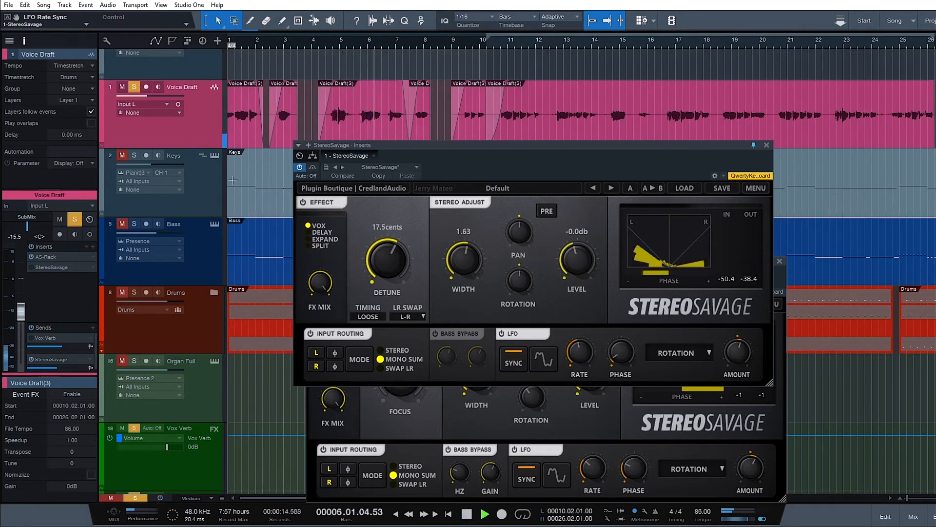
{"action": "key", "text": "space"}
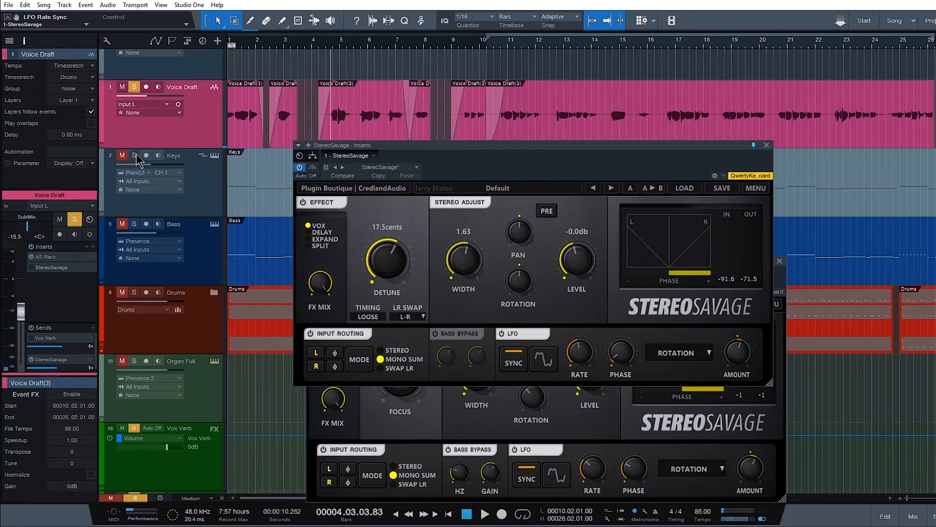
Step: Unsolo Voice Draft and reactivate its Vox Verb send in the mixer, keeping the vocal StereoSavage active
{"action": "left_click", "coordinate": [132, 88]}
{"action": "key", "text": "F3"}
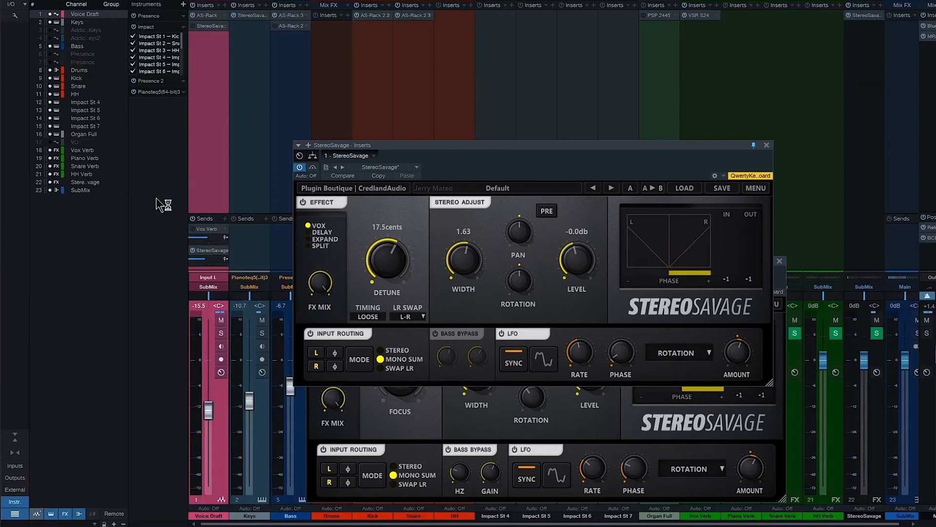
{"action": "left_click", "coordinate": [194, 228]}
{"action": "key", "text": "F3"}
{"action": "left_click", "coordinate": [299, 167]}
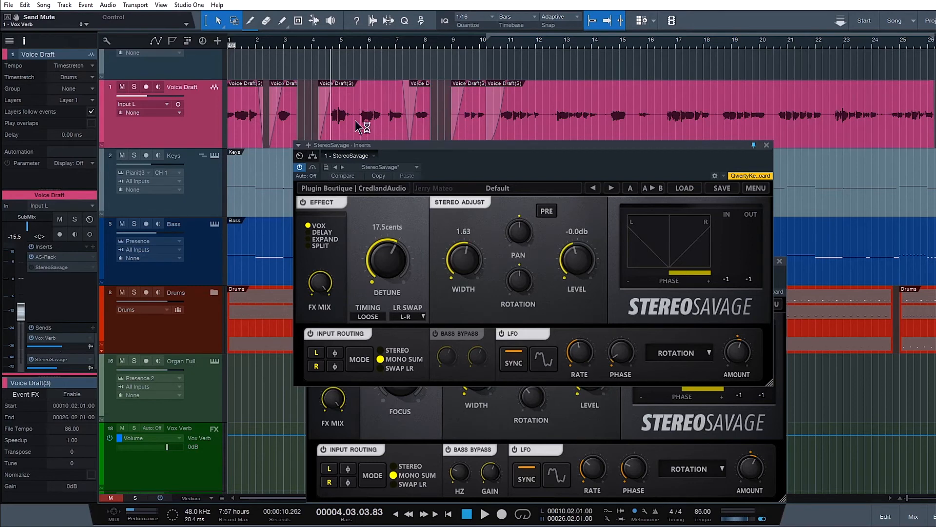
Step: Place the vocal StereoSavage window above the Keys one and compare the full mix with the plugins bypassed and active
{"action": "left_click_drag", "start_coordinate": [412, 146], "coordinate": [429, 50]}
{"action": "key", "text": "space"}
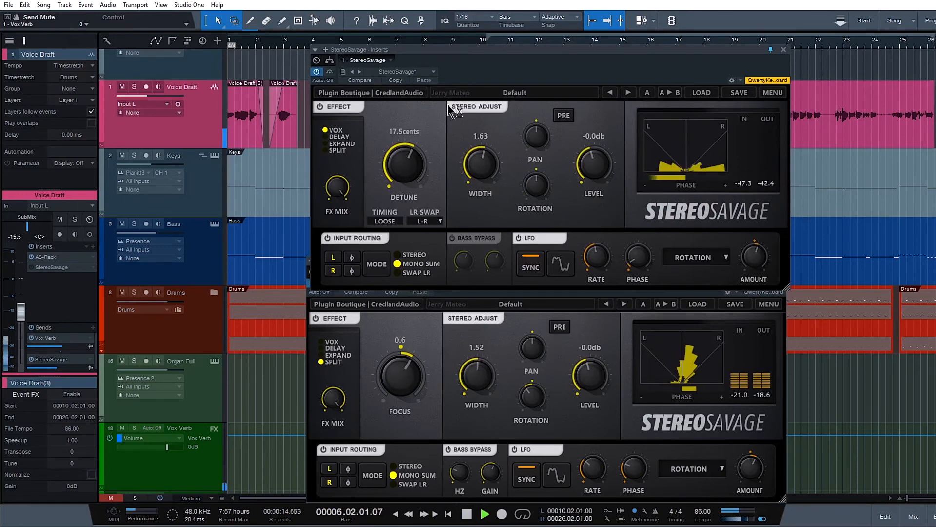
{"action": "left_click_drag", "start_coordinate": [454, 54], "coordinate": [454, 35]}
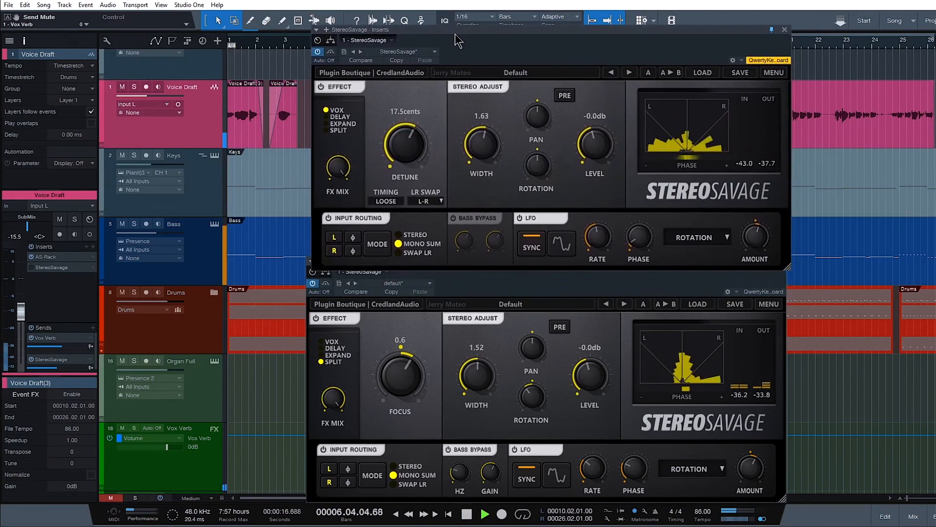
{"action": "left_click", "coordinate": [321, 288]}
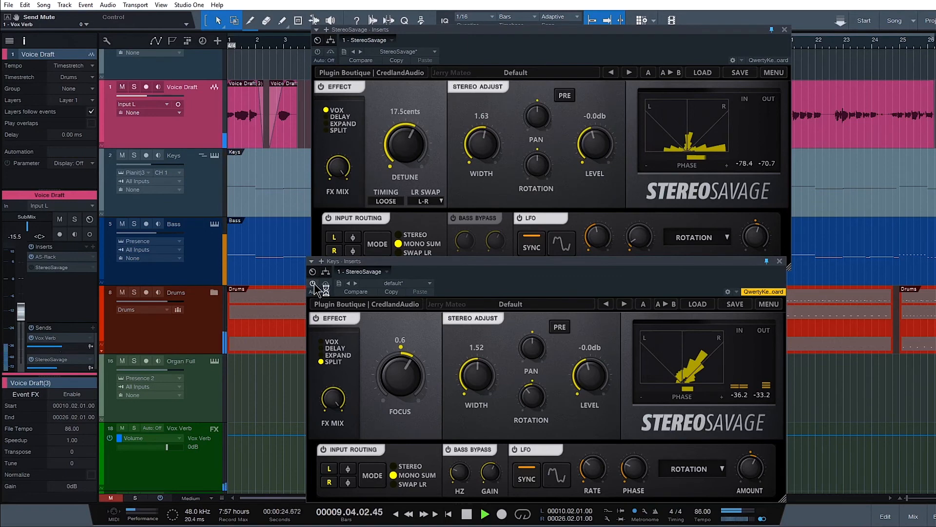
{"action": "left_click", "coordinate": [330, 121]}
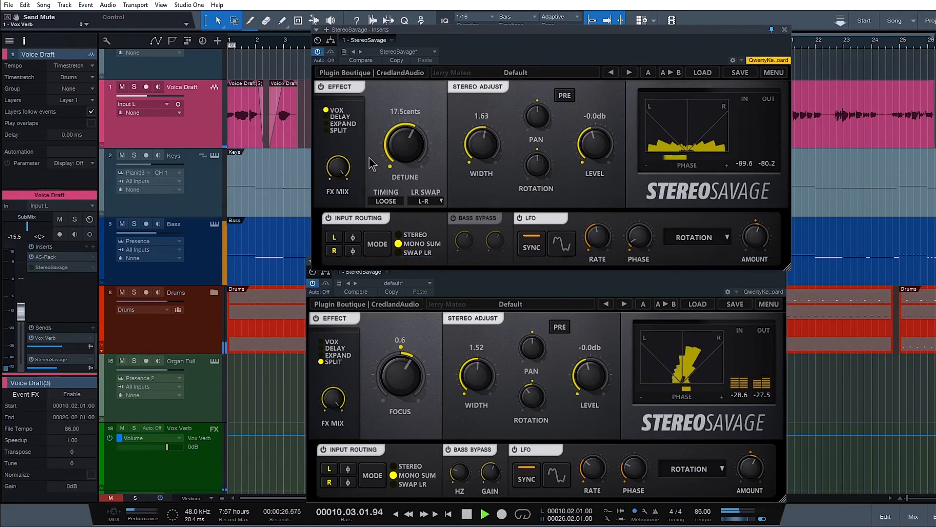